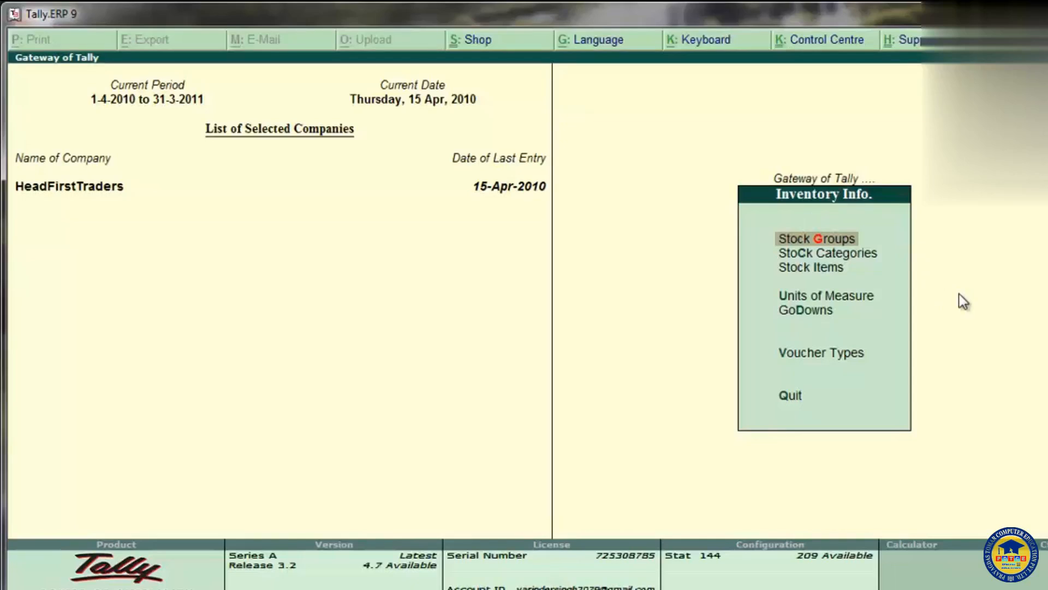
# - Start creating a unit of measure and set its symbol to pcs
pyautogui.press('Down')
pyautogui.press('Down')
pyautogui.press('Down')
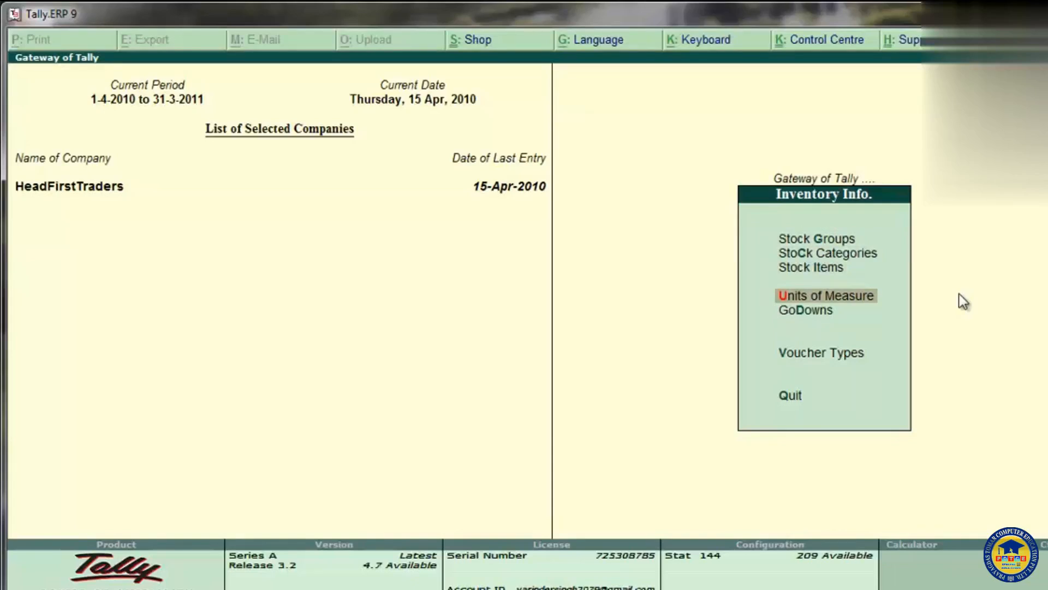
pyautogui.click(824, 301)
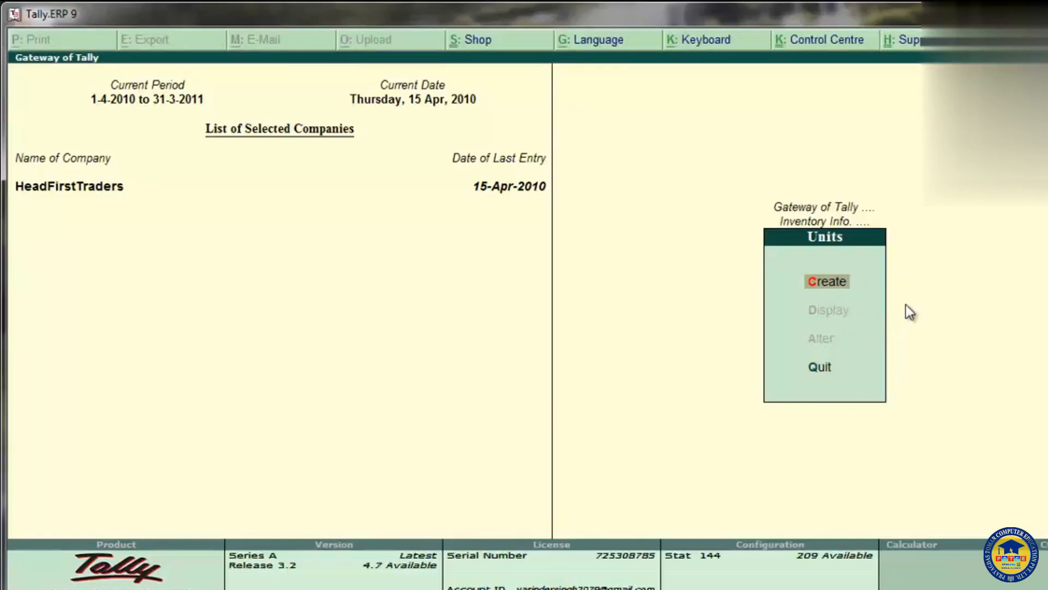
pyautogui.click(827, 282)
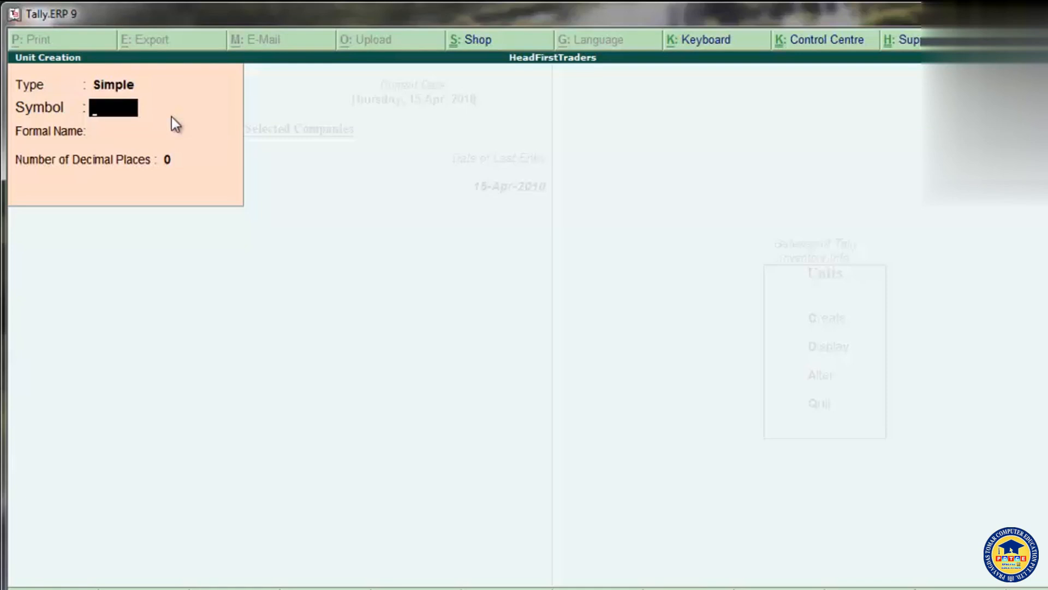
pyautogui.write('pcs.')
pyautogui.press('Return')
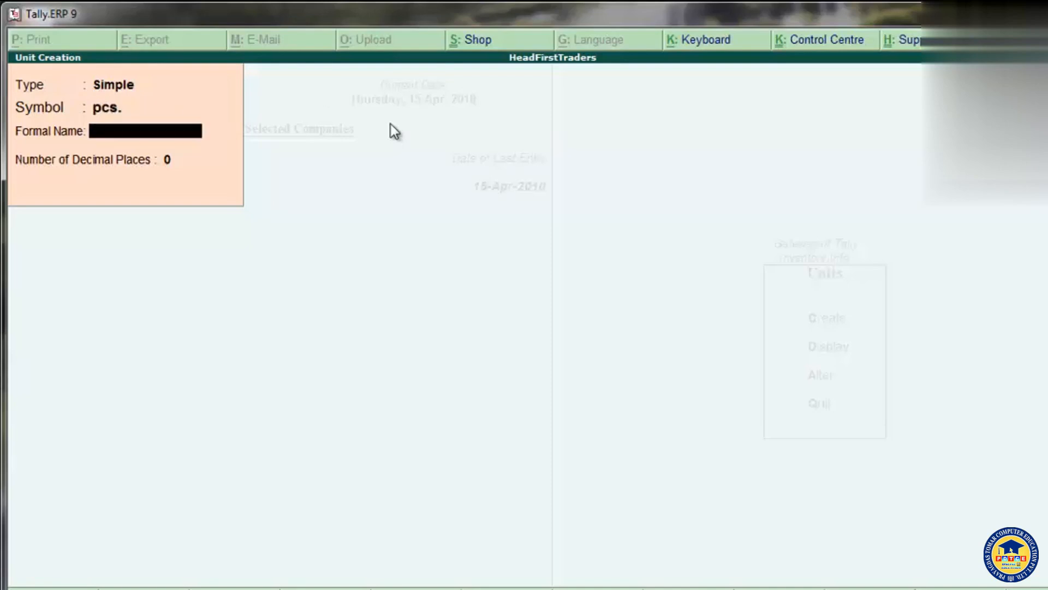
# - Set the new unit's formal name to Pieces and keep 0 decimal places
pyautogui.write('O')
pyautogui.press('BackSpace')
pyautogui.write('Pieces')
pyautogui.press('Return')
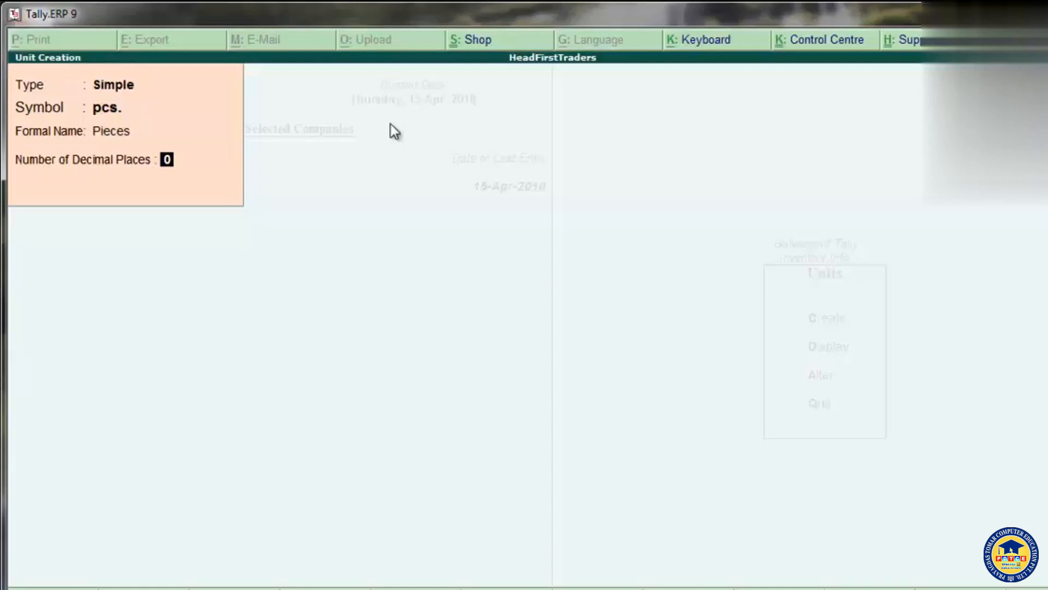
pyautogui.press('Return')
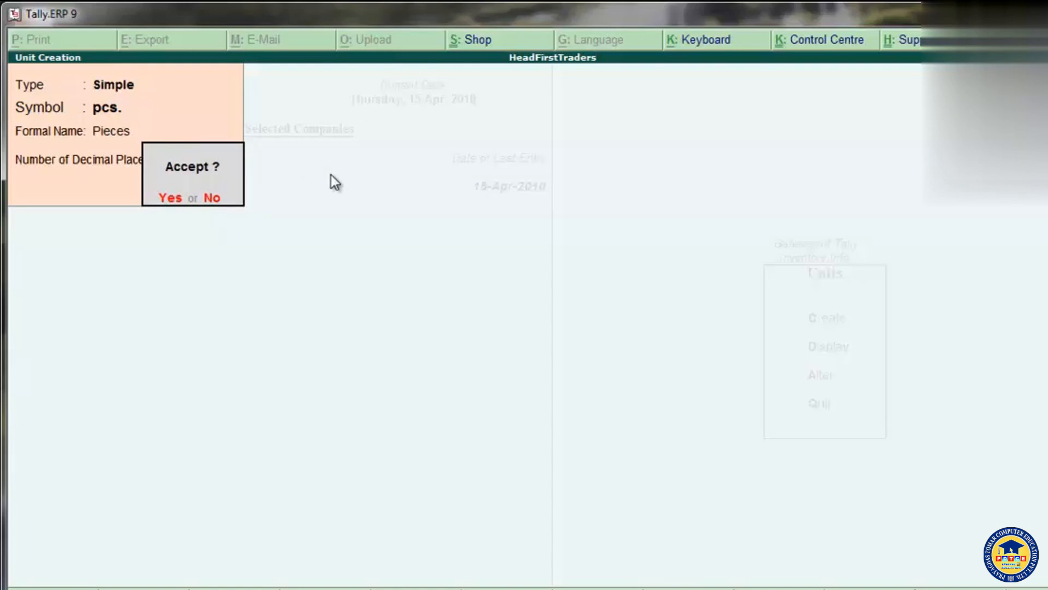
# - Go back through the unit form to choose Simple as its type, and save the pcs. unit
pyautogui.click(218, 199)
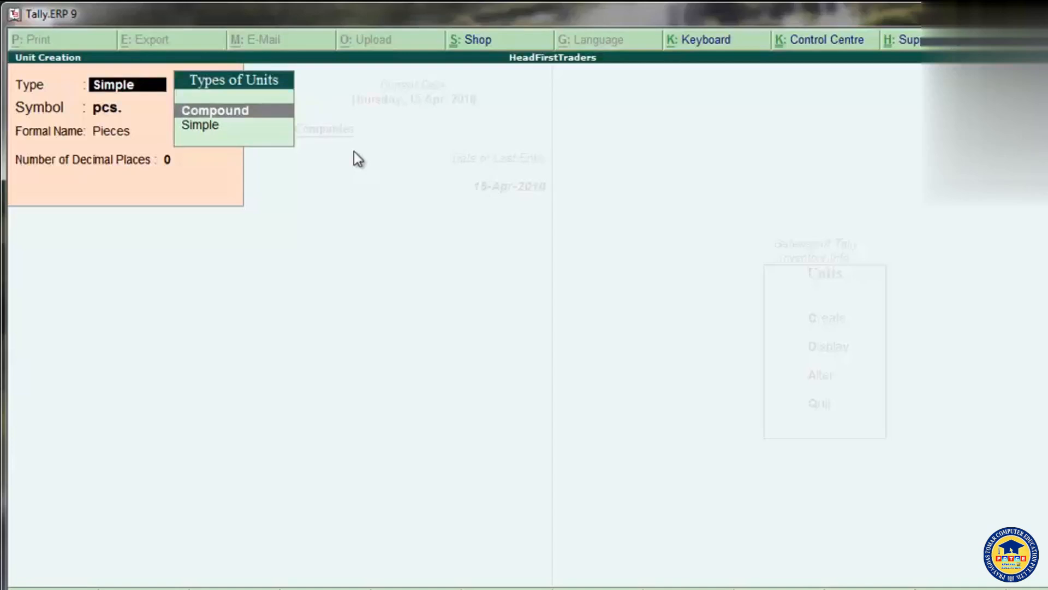
pyautogui.press('Down')
pyautogui.press('Return')
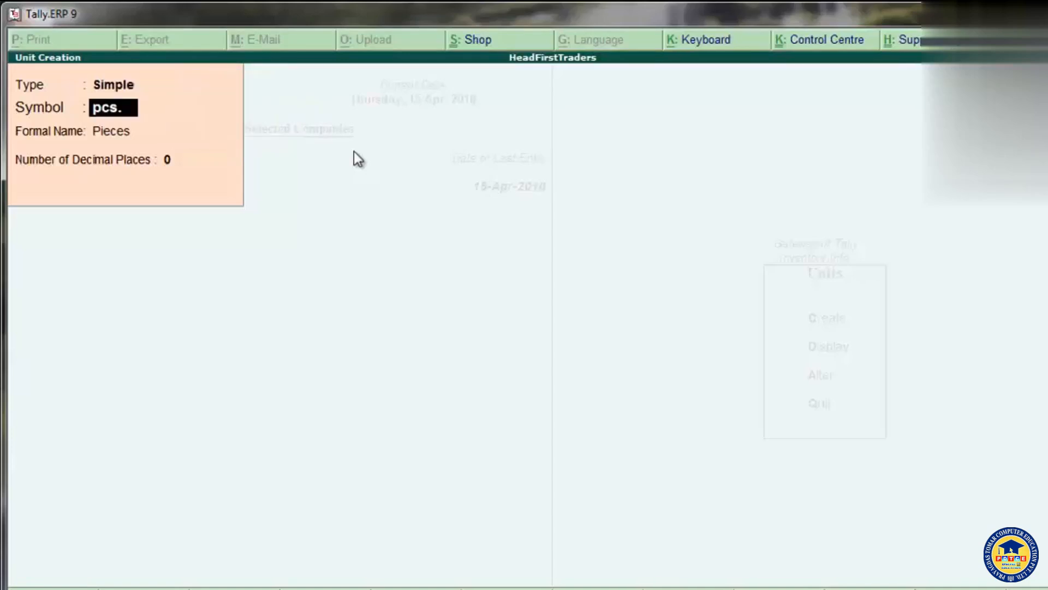
pyautogui.press('Return')
pyautogui.press('Return')
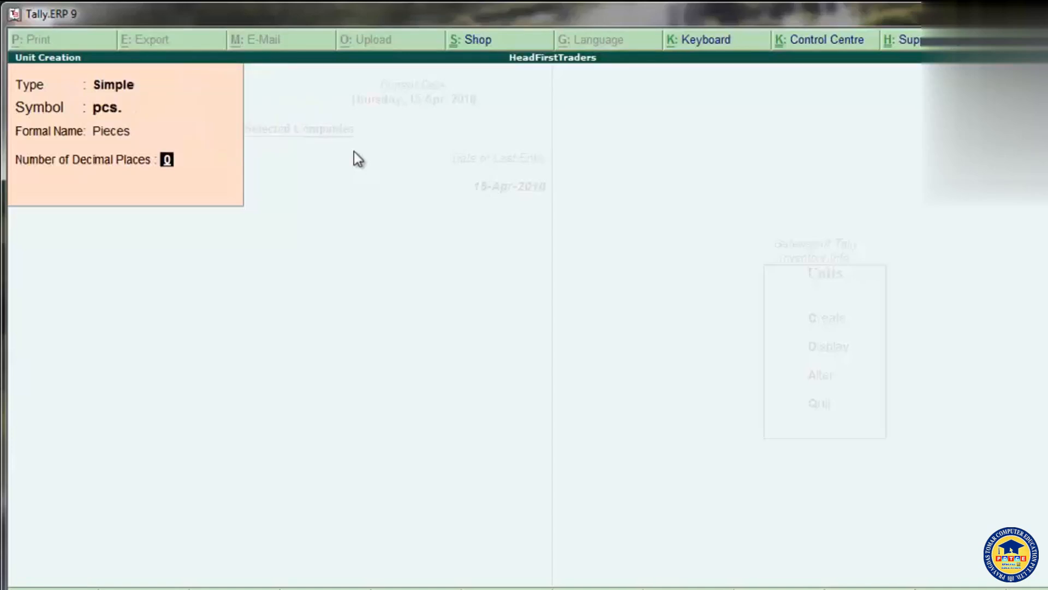
pyautogui.press('Return')
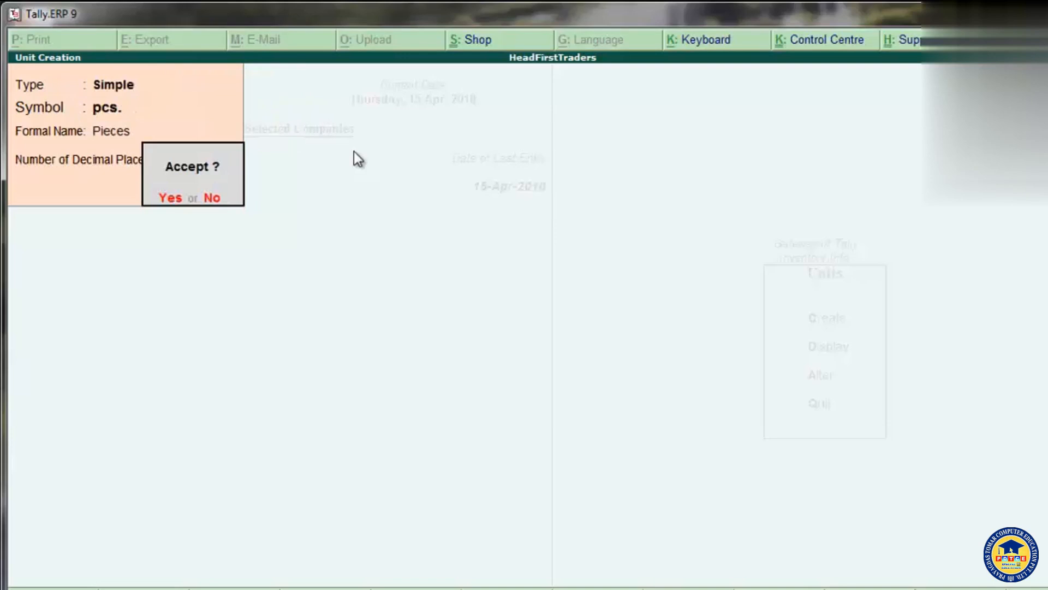
pyautogui.click(170, 200)
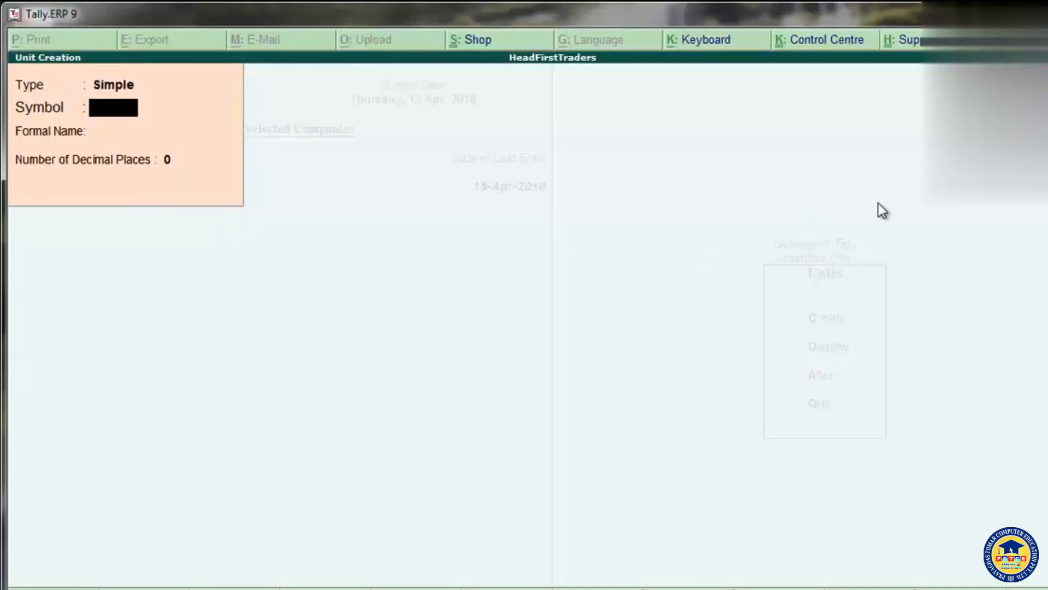
pyautogui.press('Escape')
pyautogui.press('Return')
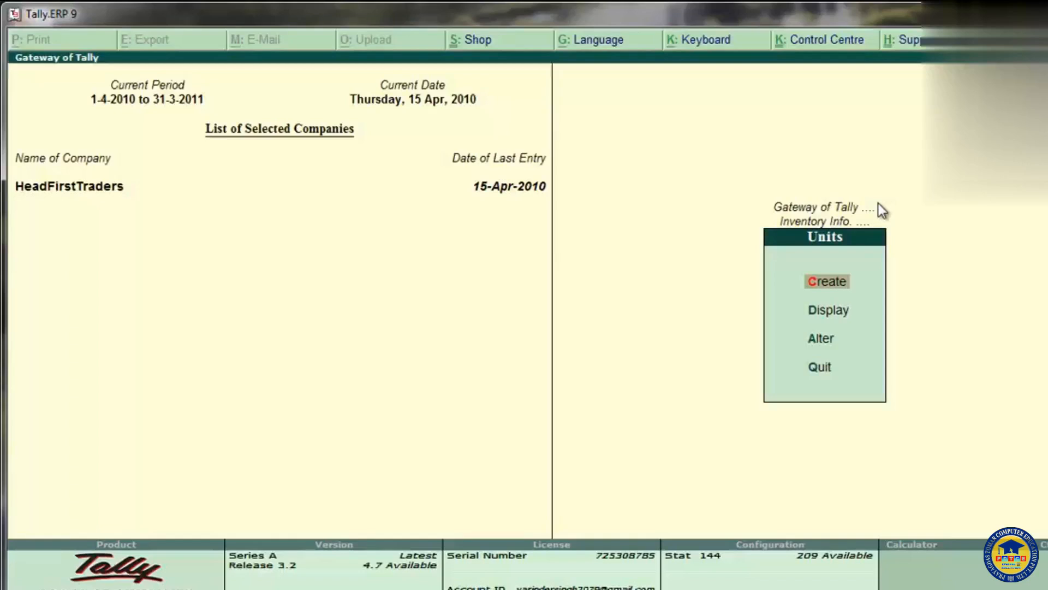
# - Display the details of the pcs. unit and return to the unit options
pyautogui.press('Down')
pyautogui.click(839, 316)
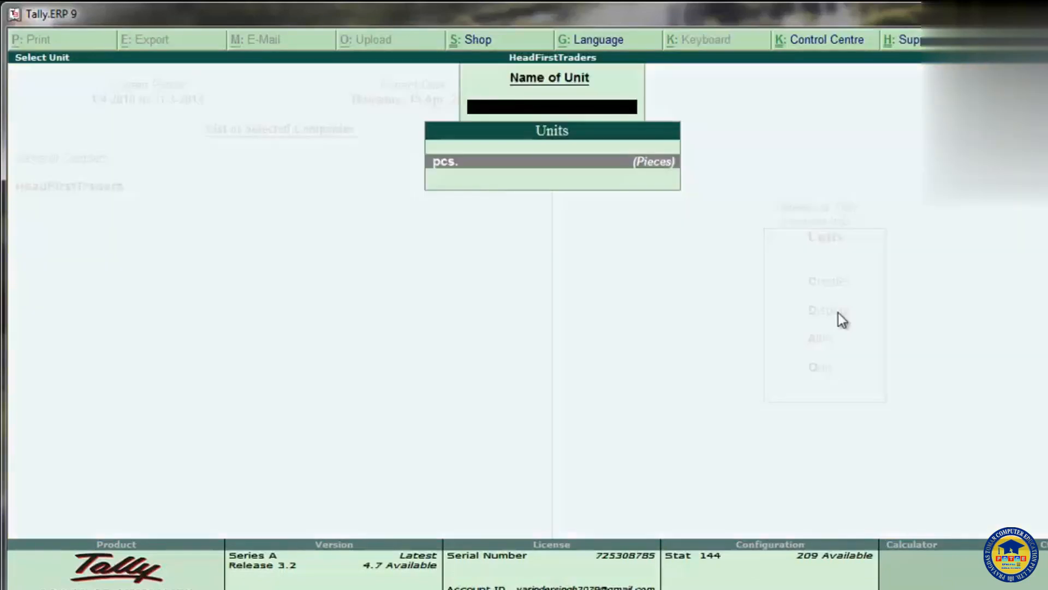
pyautogui.click(578, 167)
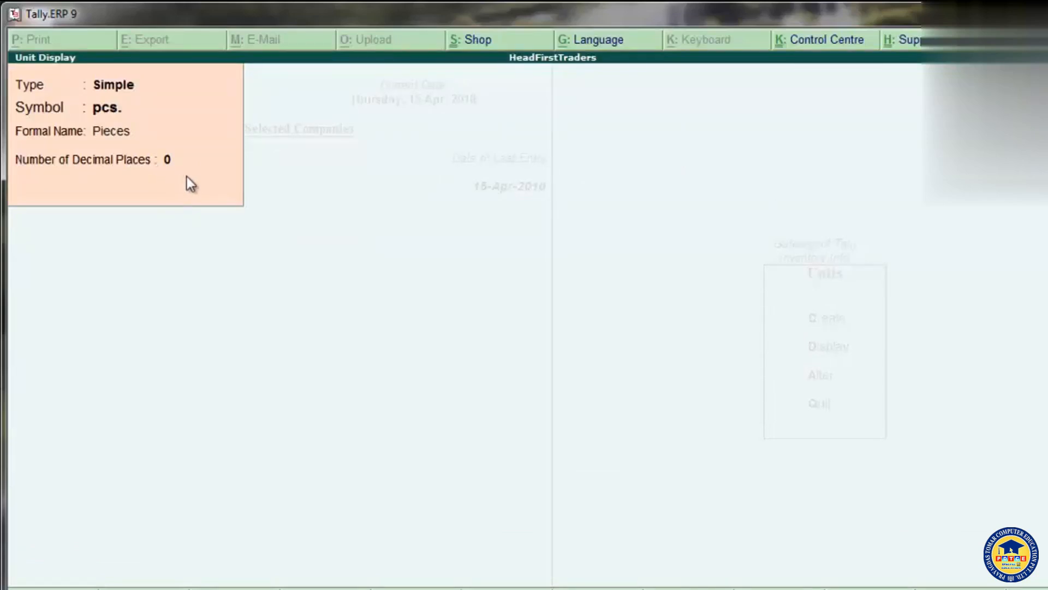
pyautogui.press('Escape')
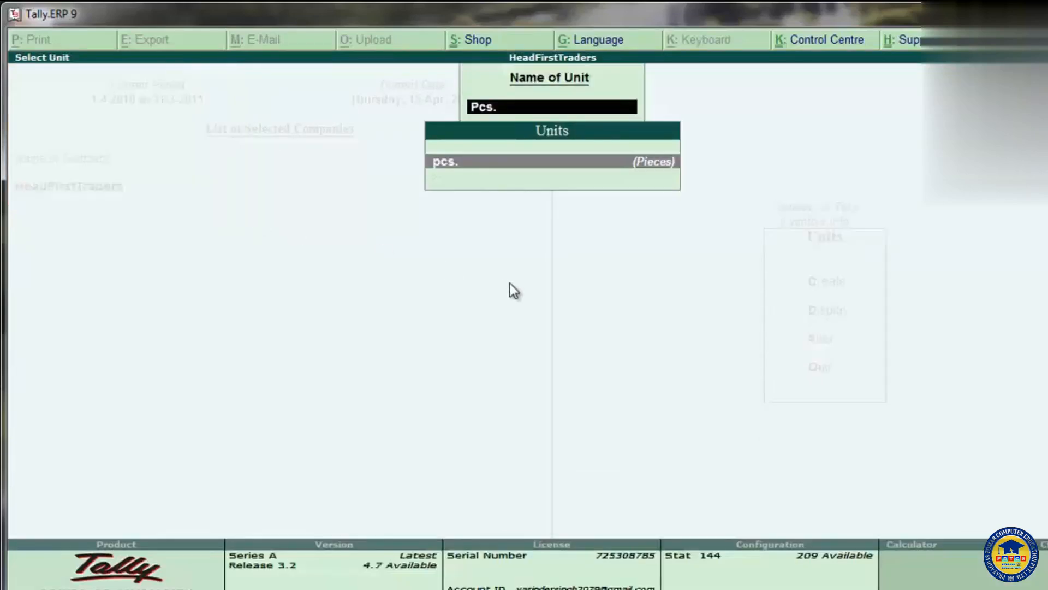
pyautogui.press('Escape')
pyautogui.press('Escape')
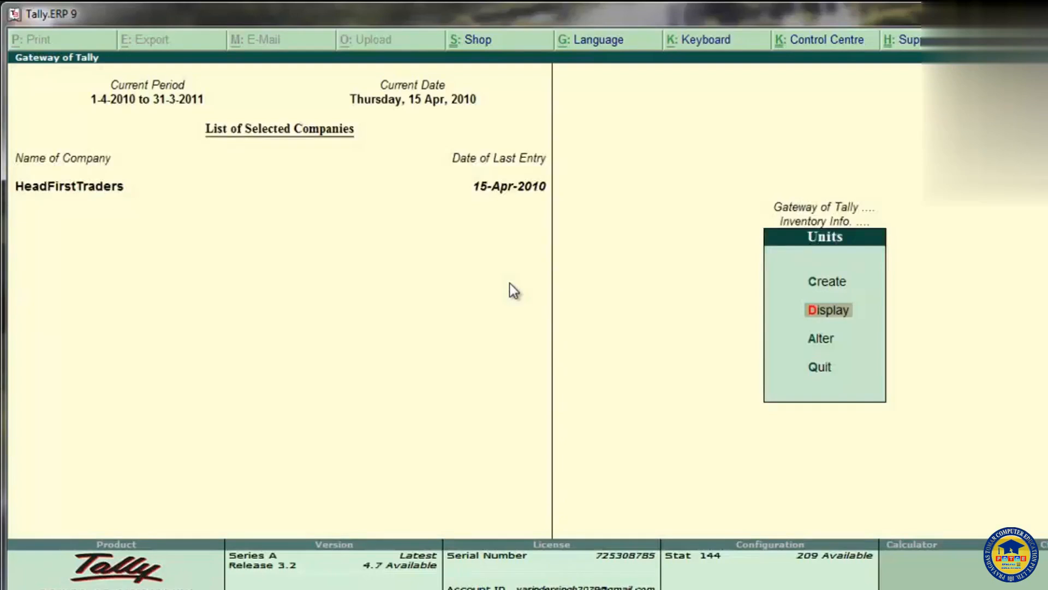
# - Open the pcs. unit for alteration, review its symbol, formal name and decimal places, and accept it with the same values
pyautogui.click(831, 343)
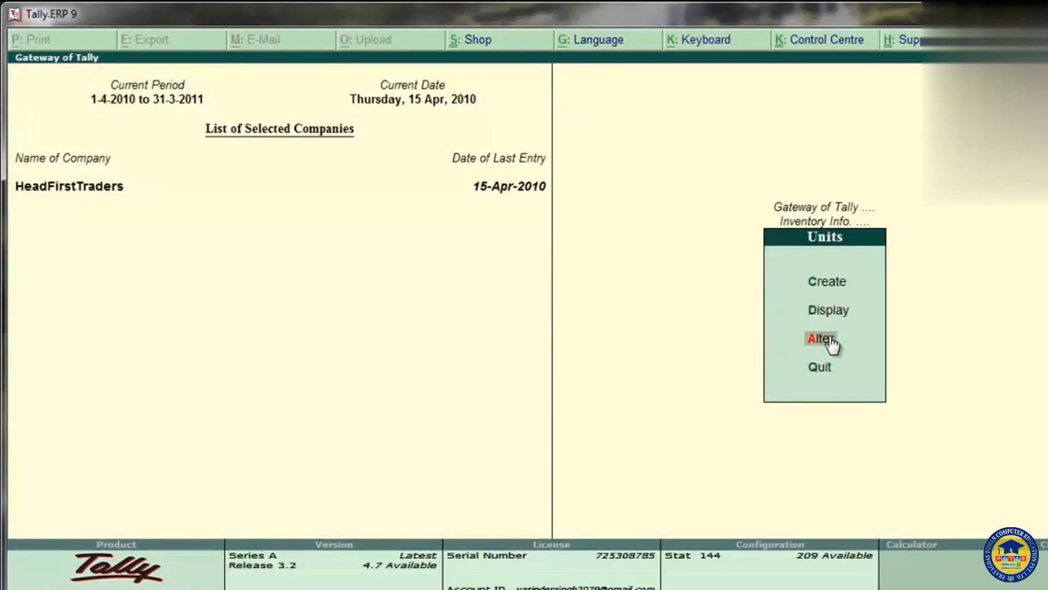
pyautogui.click(831, 343)
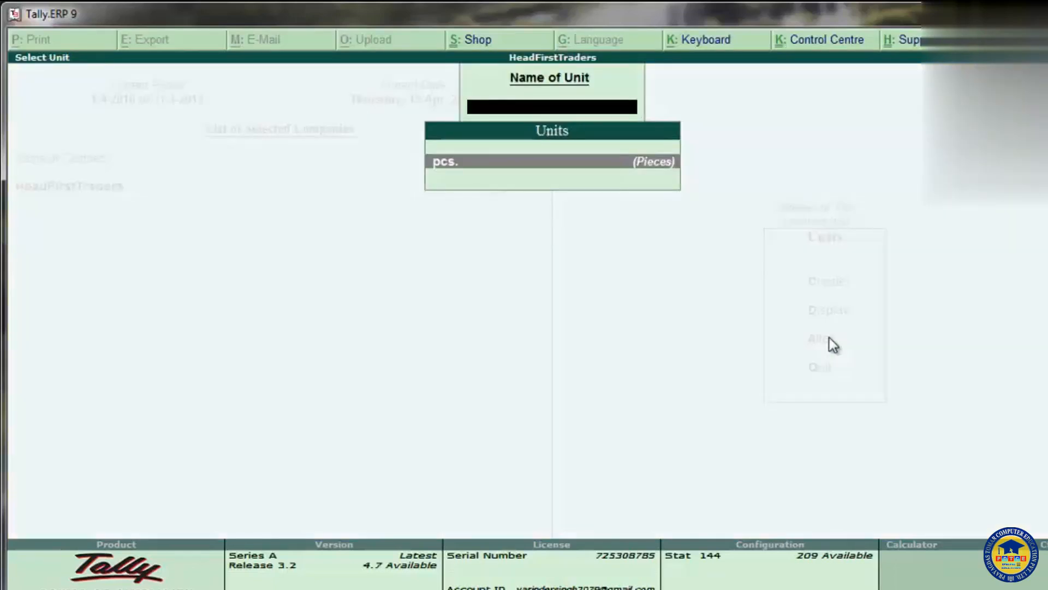
pyautogui.press('Return')
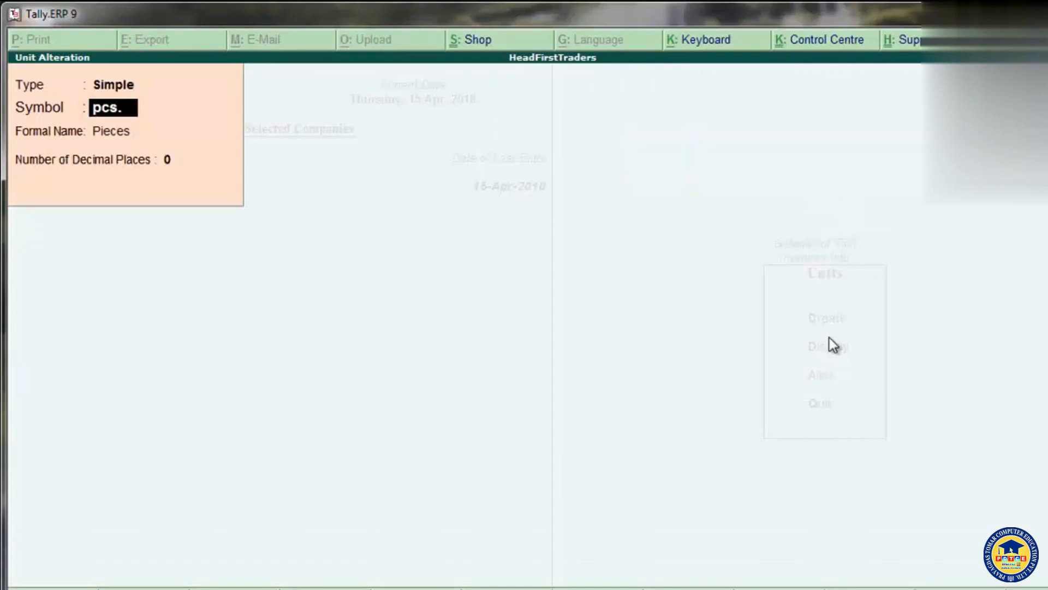
pyautogui.press('Return')
pyautogui.press('Return')
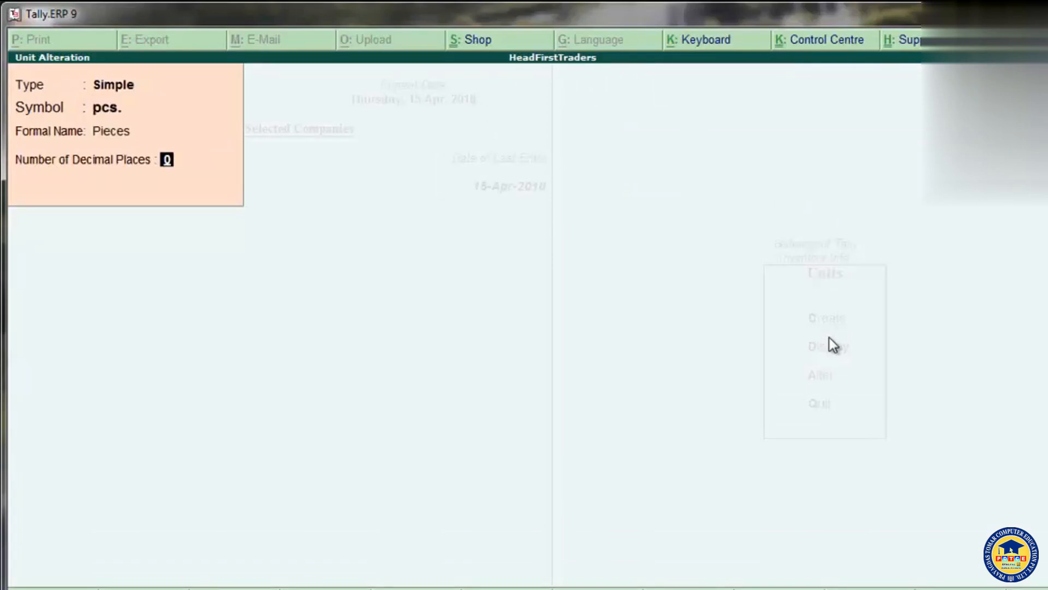
pyautogui.press('Return')
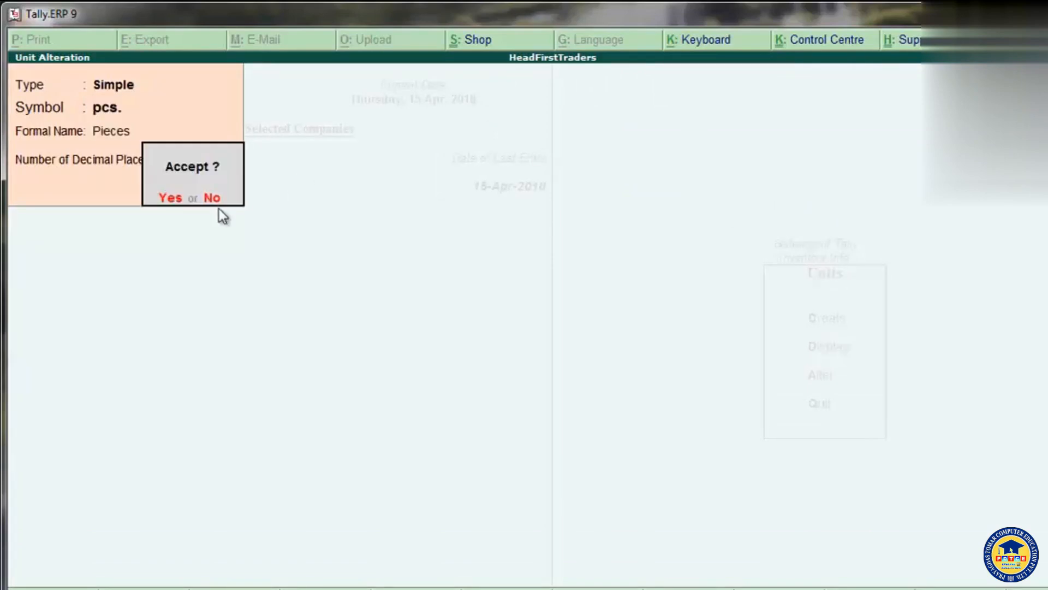
pyautogui.click(165, 200)
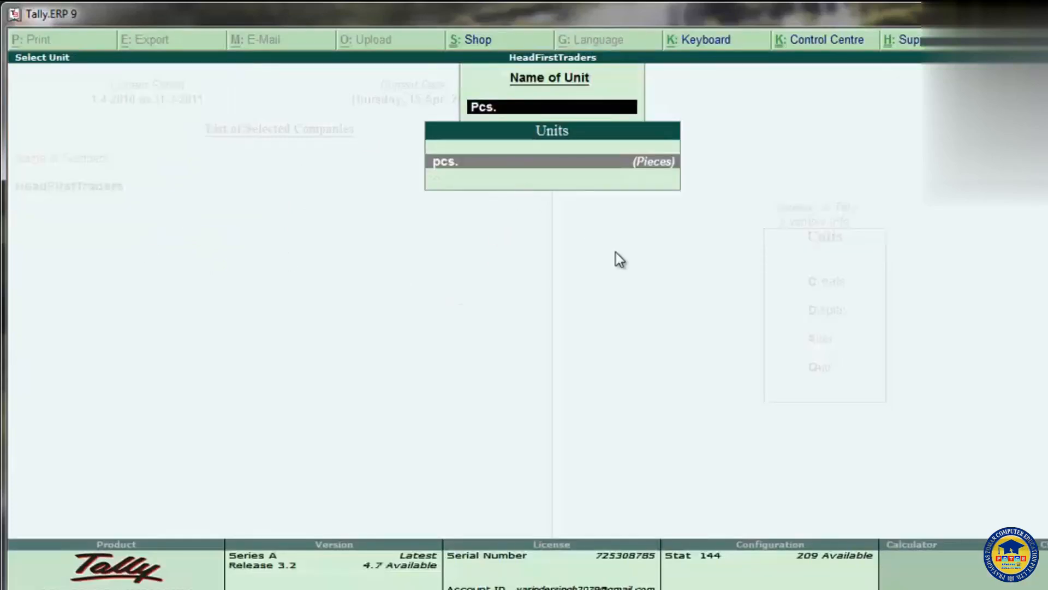
pyautogui.press('Escape')
pyautogui.press('Escape')
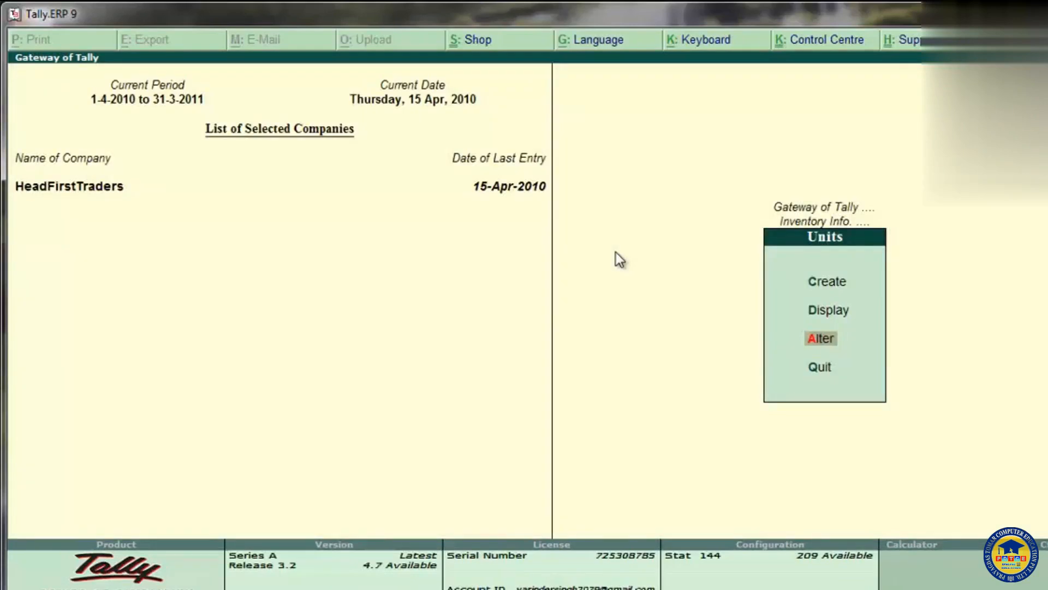
pyautogui.press('Escape')
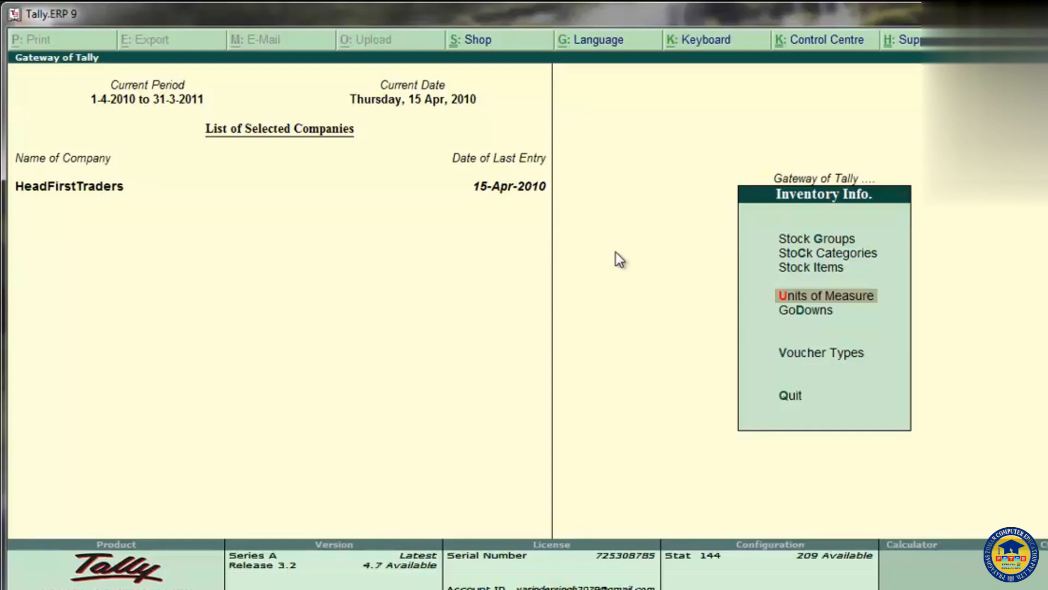
# - Open the creation form for a single stock group in the inventory masters
pyautogui.press('Up')
pyautogui.press('Up')
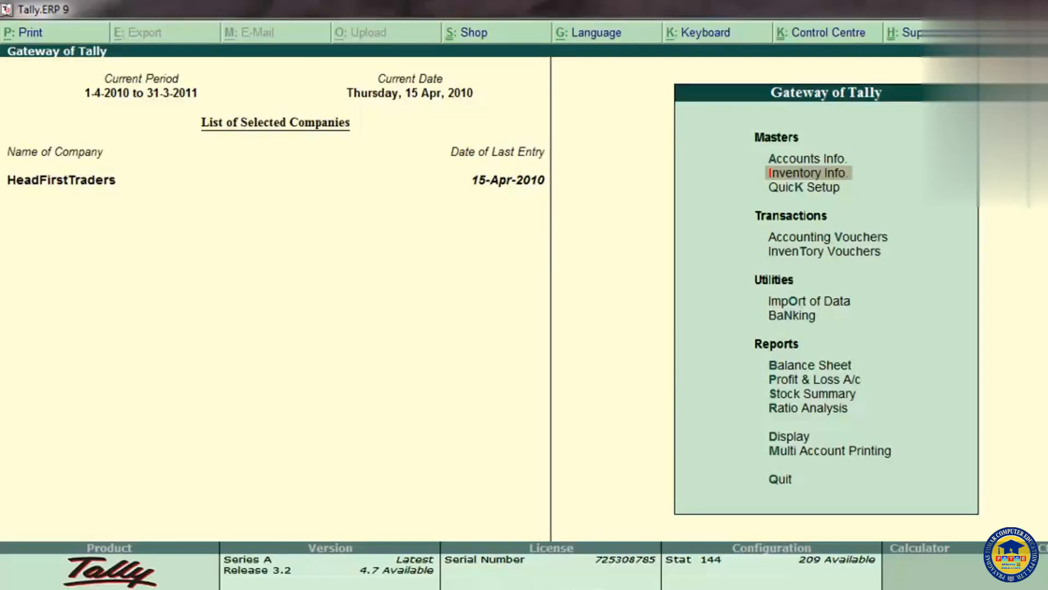
pyautogui.press('Return')
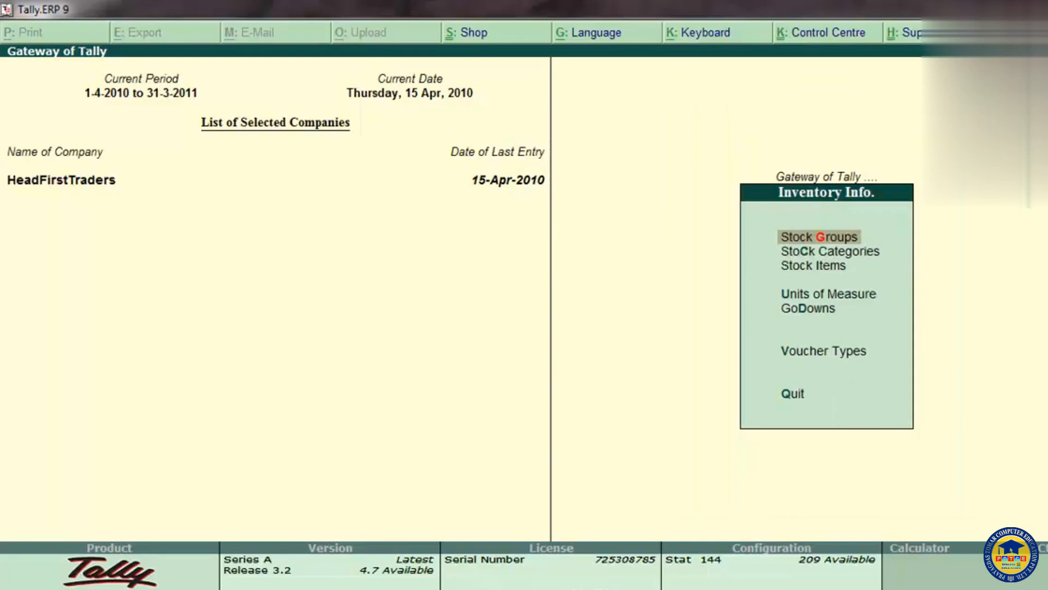
pyautogui.press('Return')
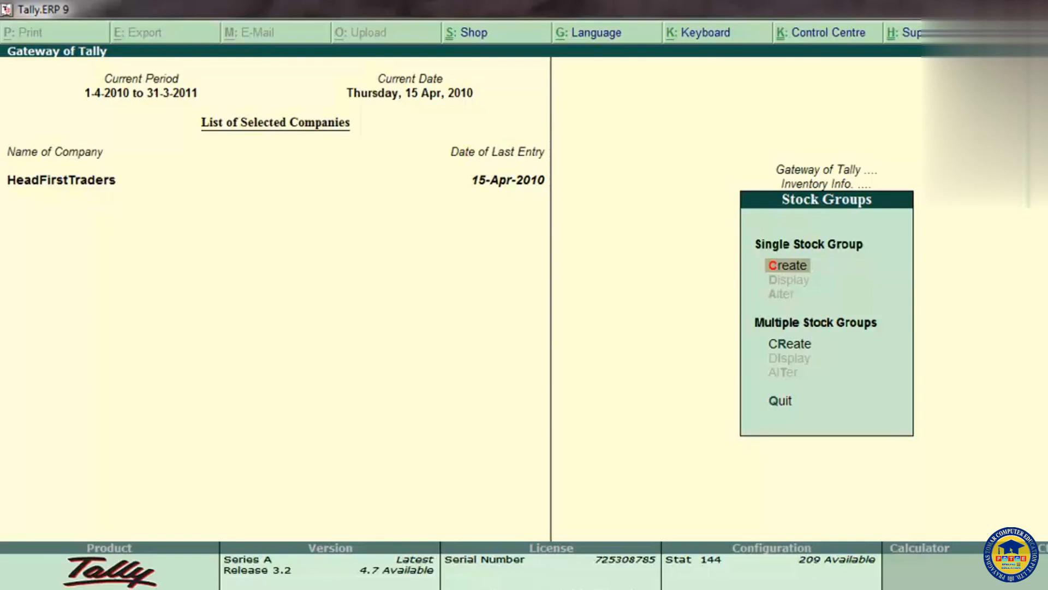
pyautogui.press('Return')
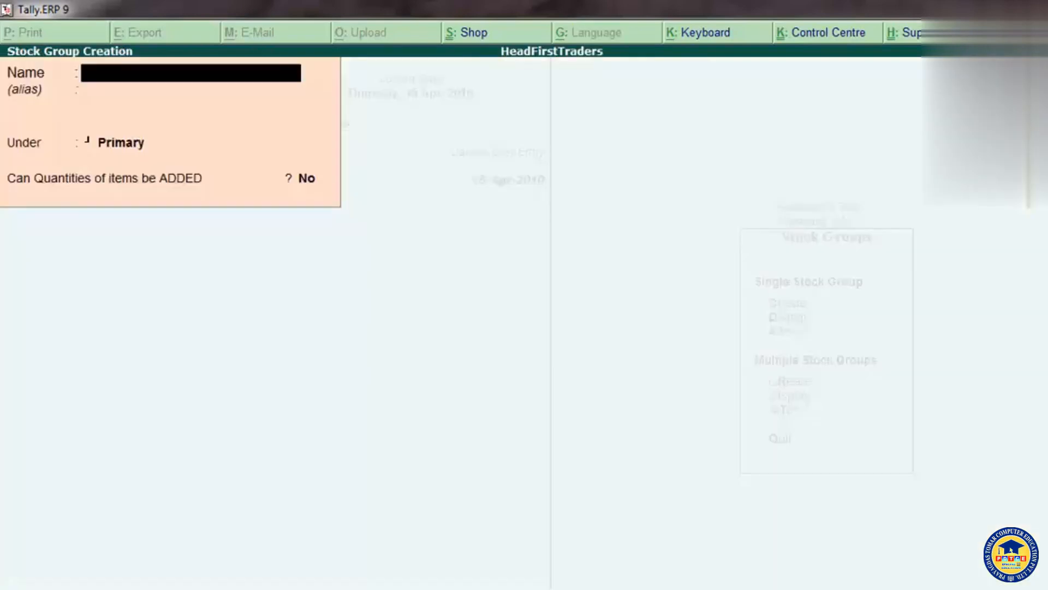